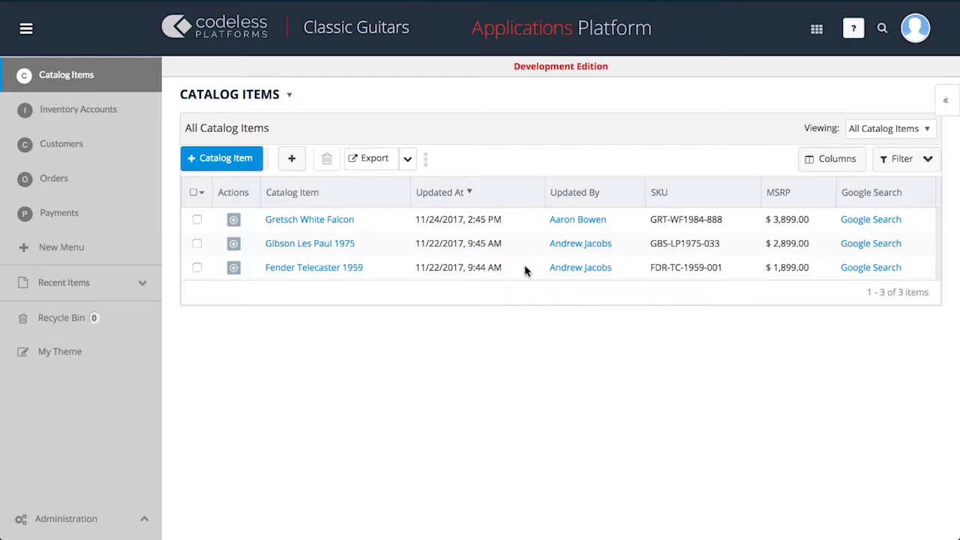
Step: Open the Order object's definition from the Orders page for editing
{"action": "left_click", "coordinate": [107, 182]}
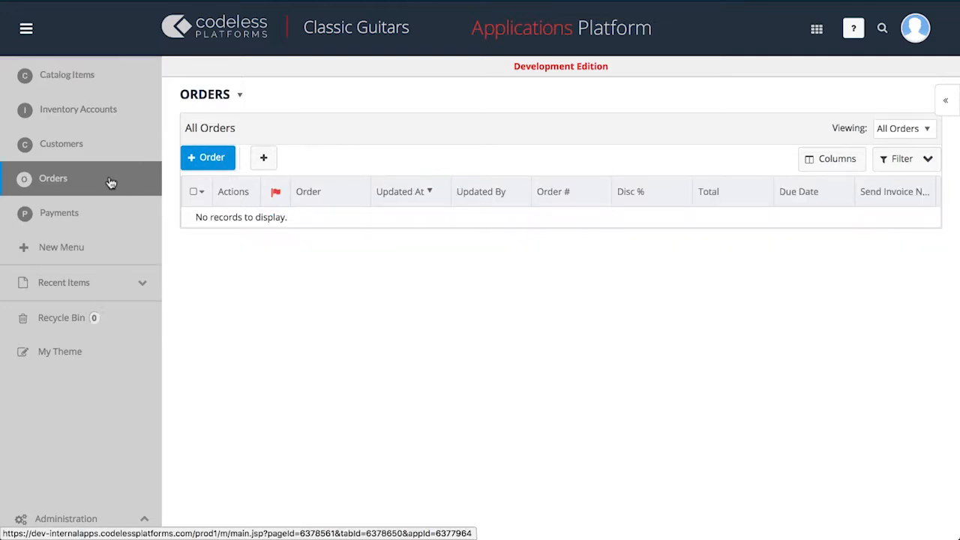
{"action": "left_click", "coordinate": [239, 95]}
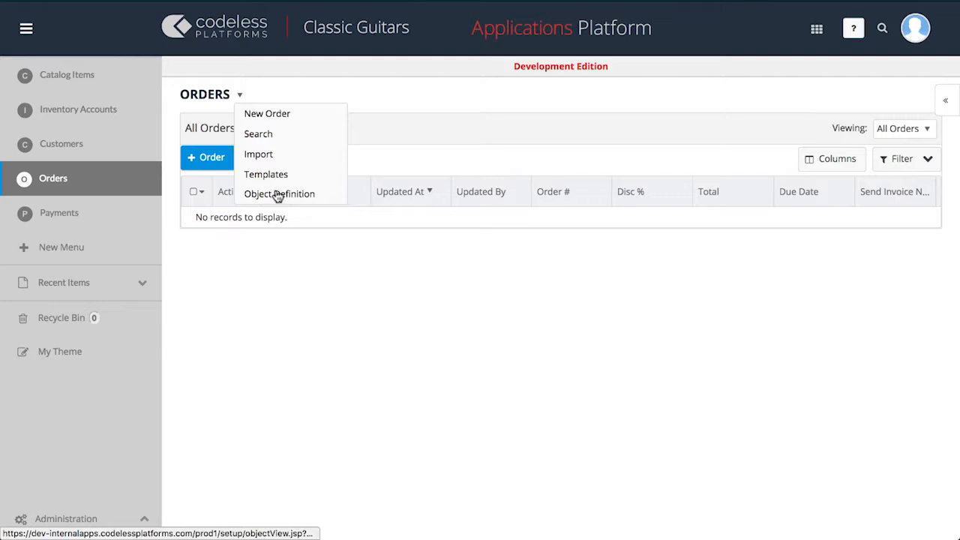
{"action": "left_click", "coordinate": [278, 194]}
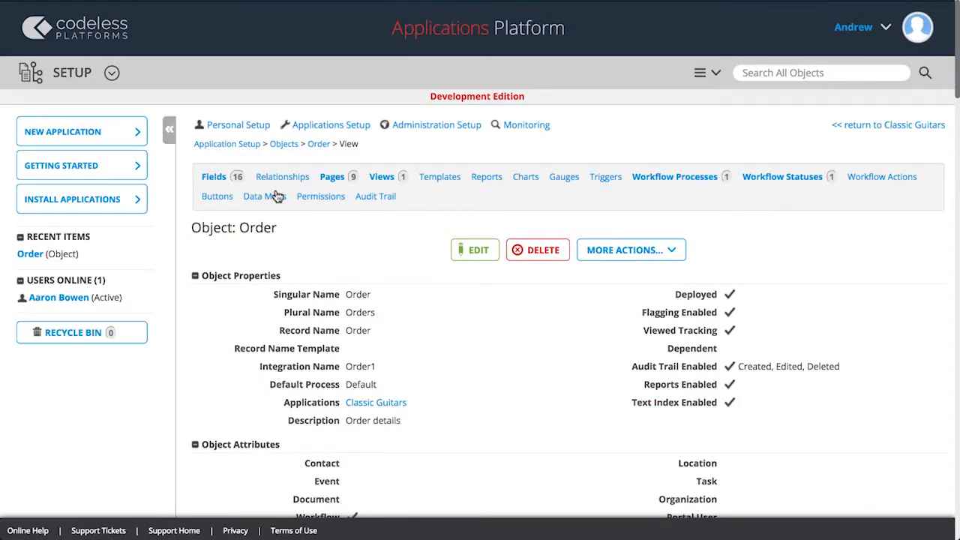
{"action": "left_click", "coordinate": [479, 252]}
Step: Set the Order object's record name template to the Order Number merge token {!Order_Number} and save the object
{"action": "scroll", "coordinate": [482, 259], "scroll_direction": "down", "scroll_amount": 5}
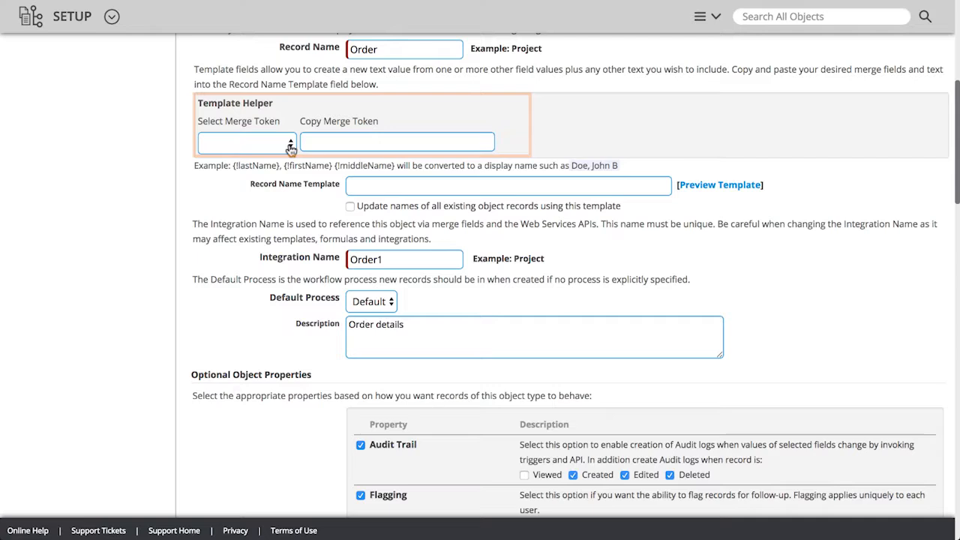
{"action": "left_click", "coordinate": [251, 143]}
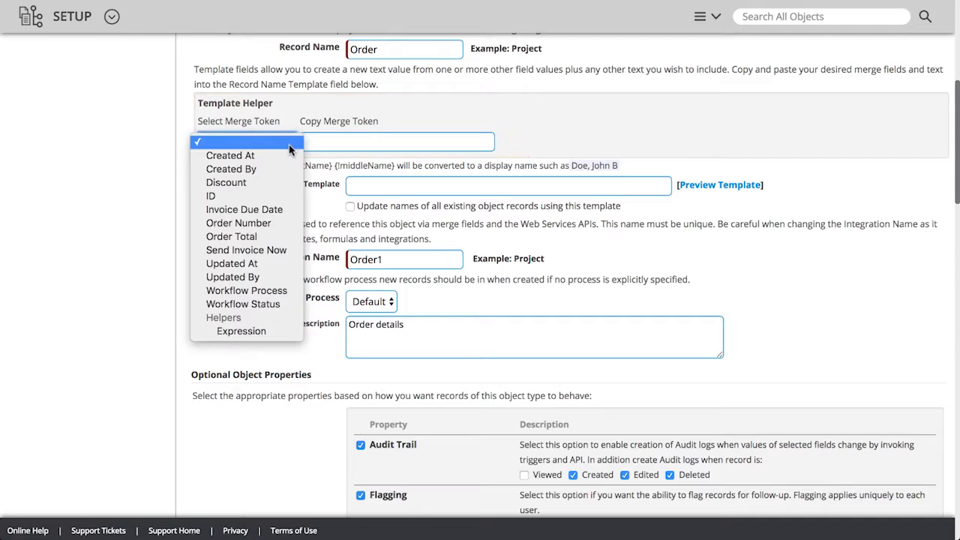
{"action": "left_click", "coordinate": [269, 227]}
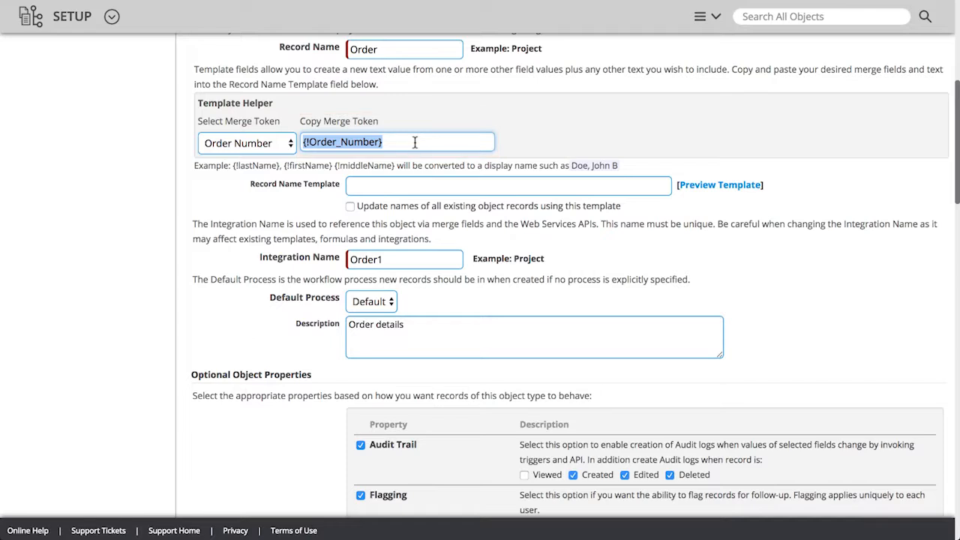
{"action": "left_click", "coordinate": [473, 184]}
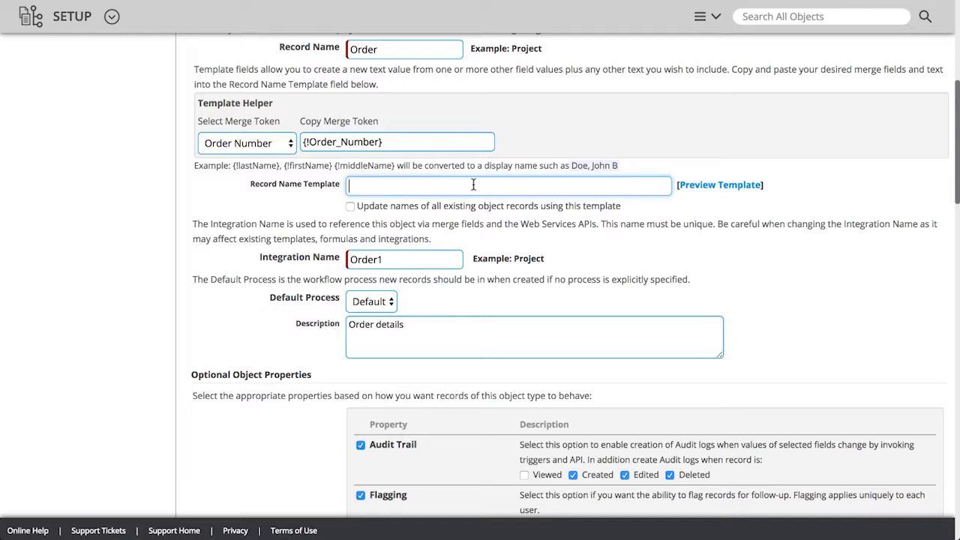
{"action": "key", "text": "ctrl+v"}
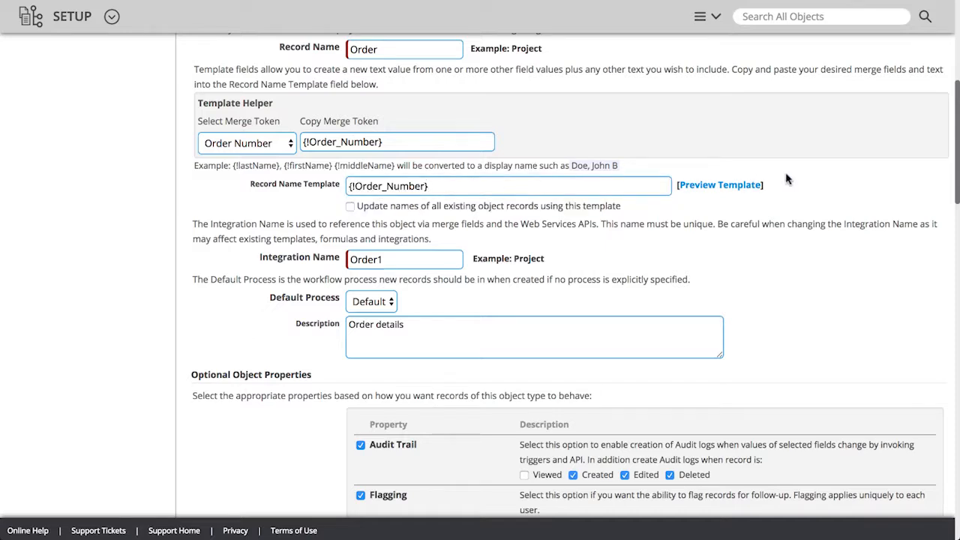
{"action": "scroll", "coordinate": [786, 178], "scroll_direction": "up", "scroll_amount": 10}
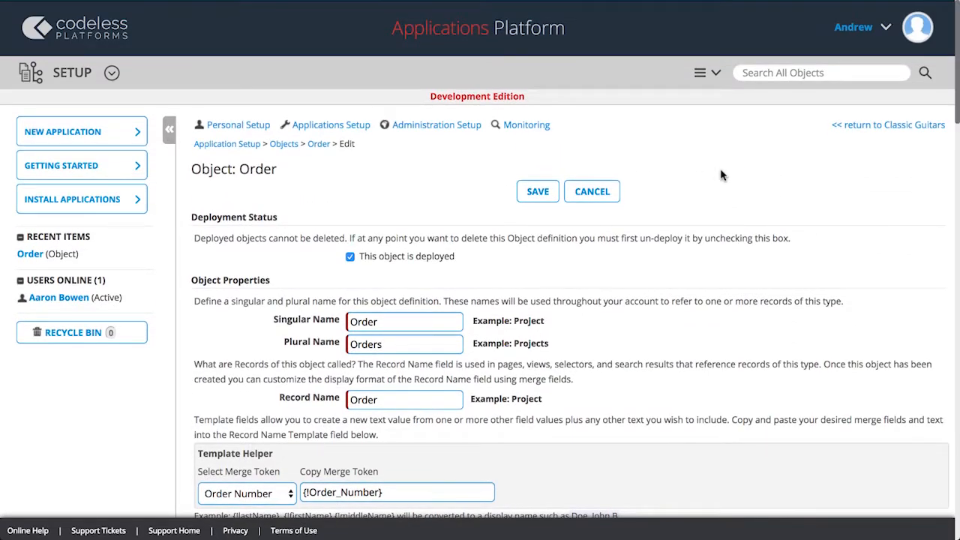
{"action": "left_click", "coordinate": [539, 189]}
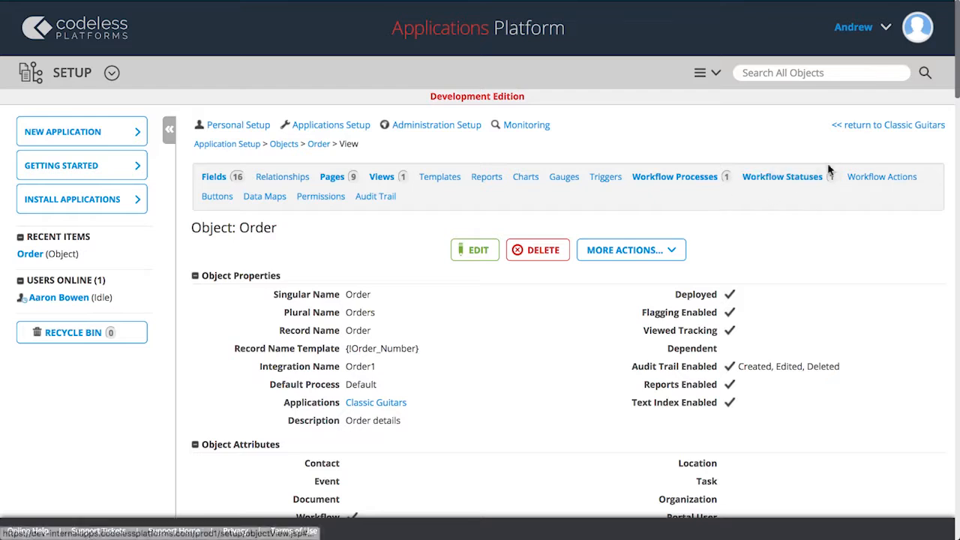
Step: Return to Classic Guitars and open the Order Line object's field list through the application settings
{"action": "left_click", "coordinate": [856, 130]}
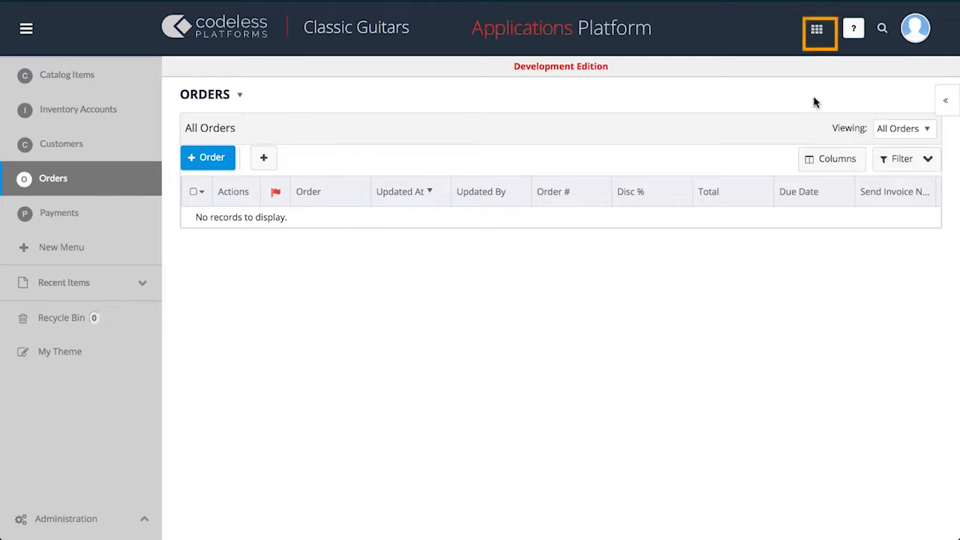
{"action": "left_click", "coordinate": [819, 33]}
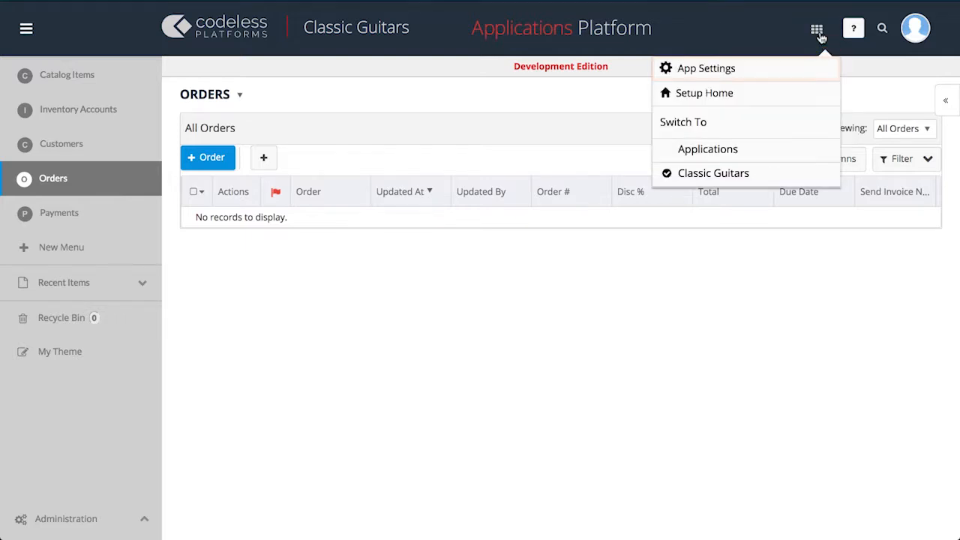
{"action": "left_click", "coordinate": [801, 70]}
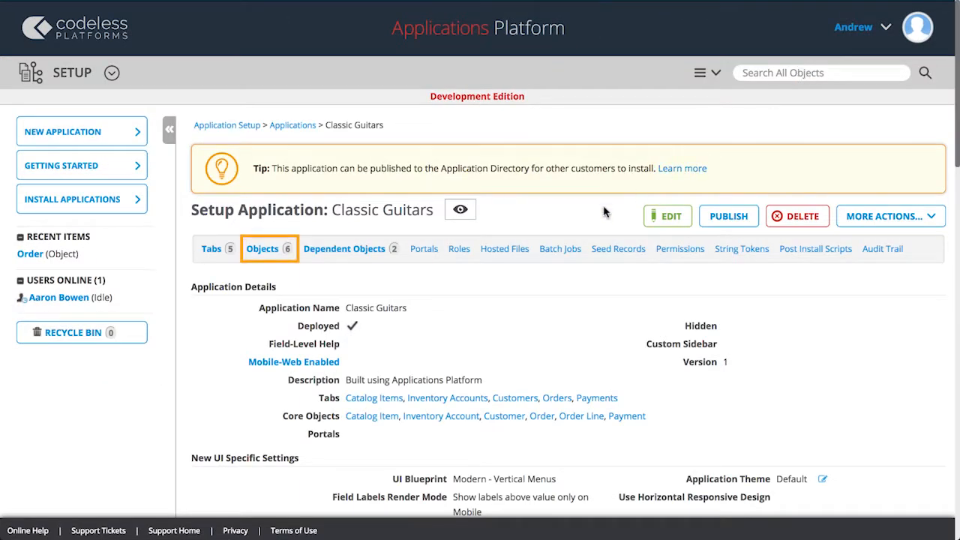
{"action": "left_click", "coordinate": [274, 252]}
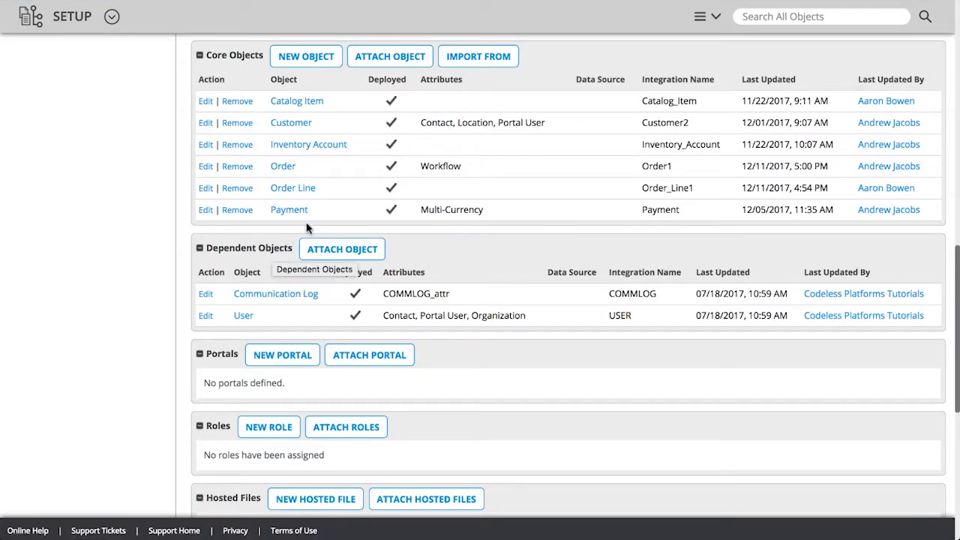
{"action": "left_click", "coordinate": [304, 190]}
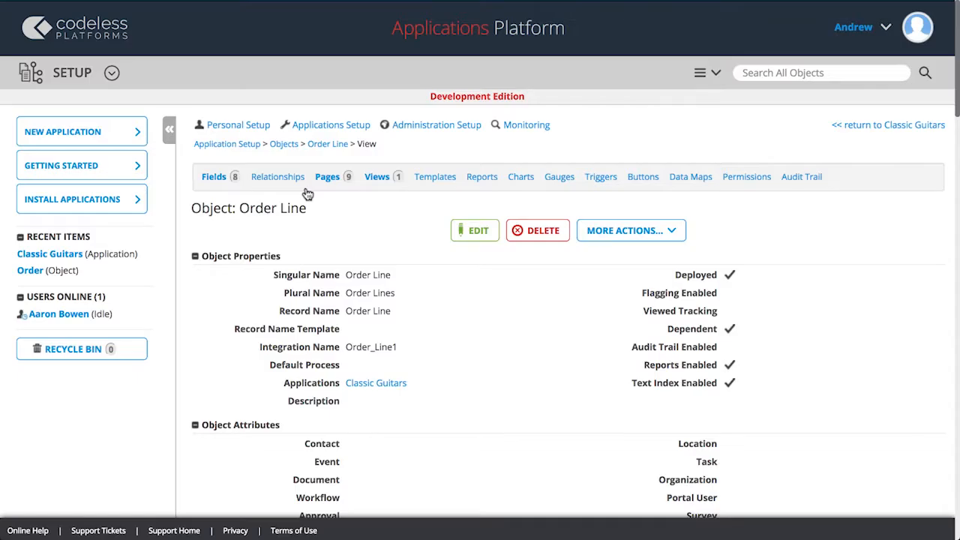
{"action": "left_click", "coordinate": [207, 183]}
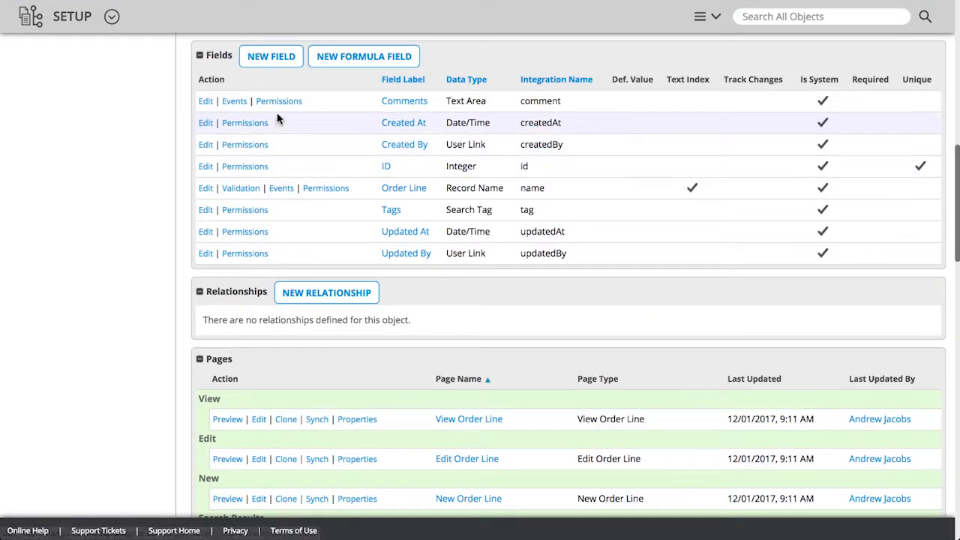
Step: Start a new field of type Auto-Number on the Order Line object
{"action": "left_click", "coordinate": [272, 57]}
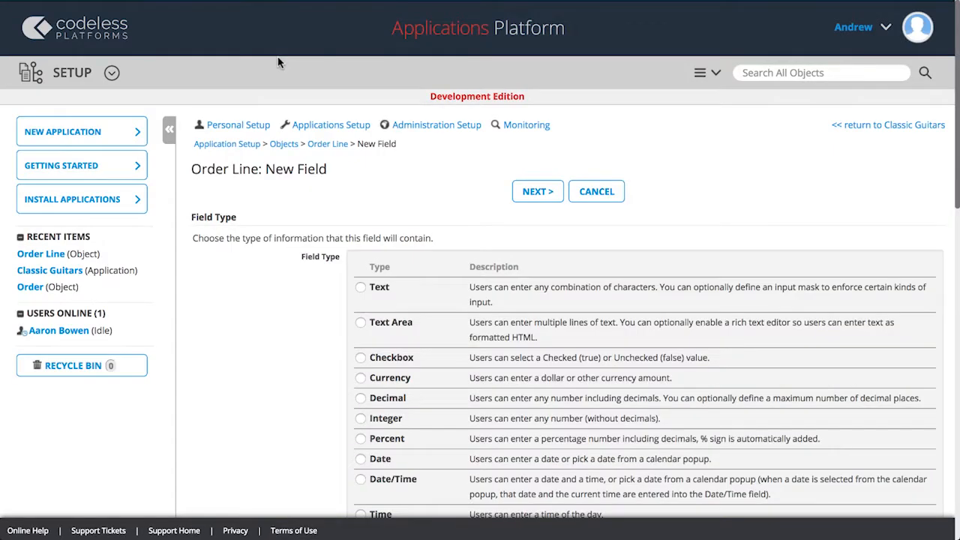
{"action": "scroll", "coordinate": [277, 63], "scroll_direction": "down", "scroll_amount": 5}
{"action": "scroll", "coordinate": [277, 63], "scroll_direction": "down", "scroll_amount": 5}
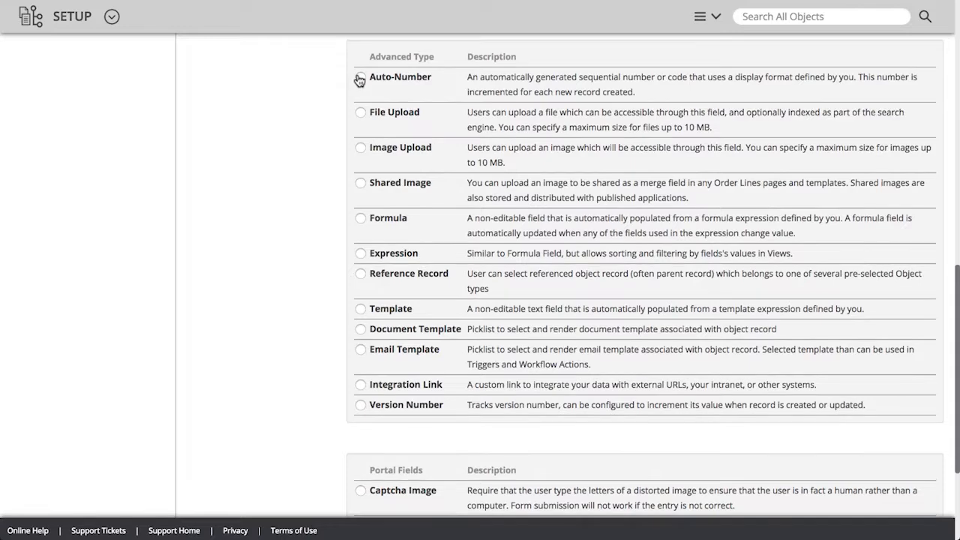
{"action": "scroll", "coordinate": [360, 80], "scroll_direction": "up", "scroll_amount": 10}
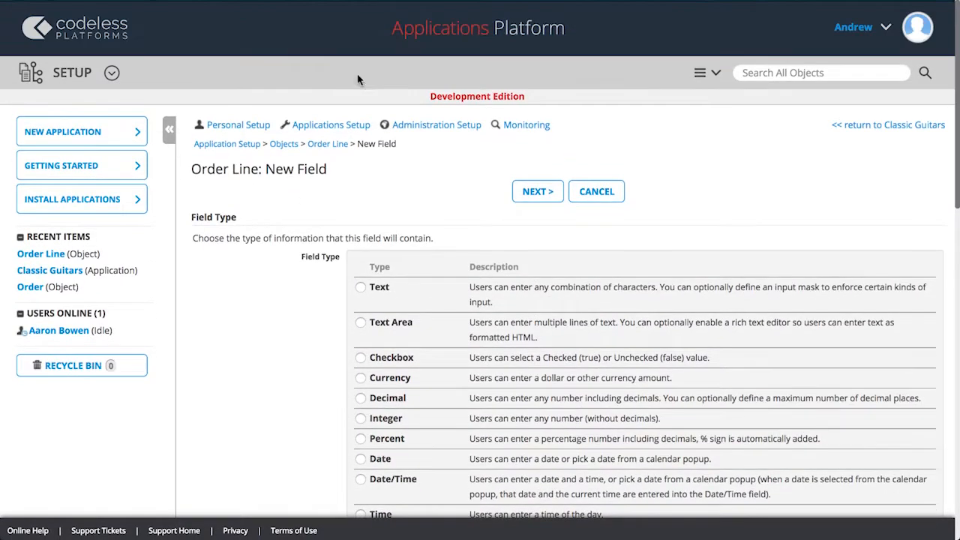
{"action": "left_click", "coordinate": [534, 192]}
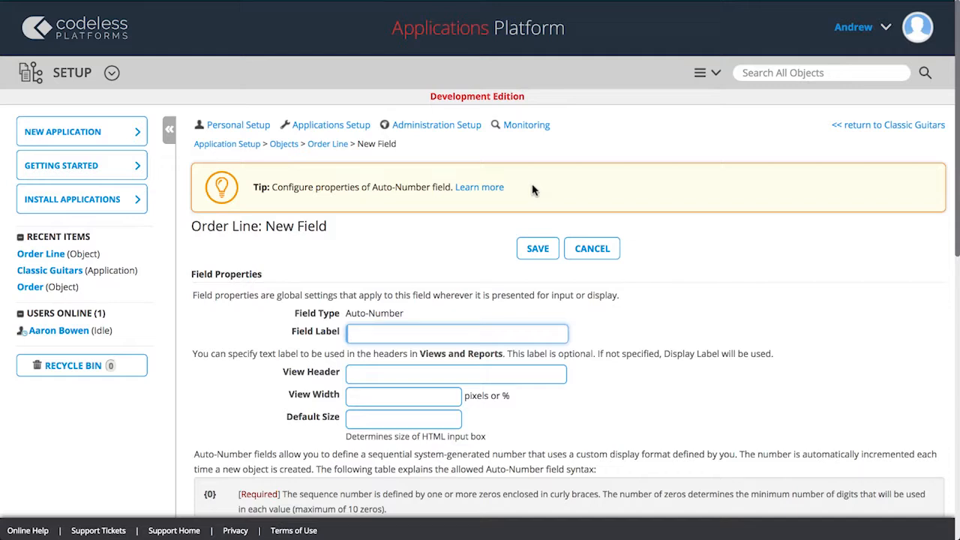
Step: Label the auto-number field Line Number and set its view header to Line #
{"action": "type", "text": "Line Number"}
{"action": "left_click", "coordinate": [583, 337]}
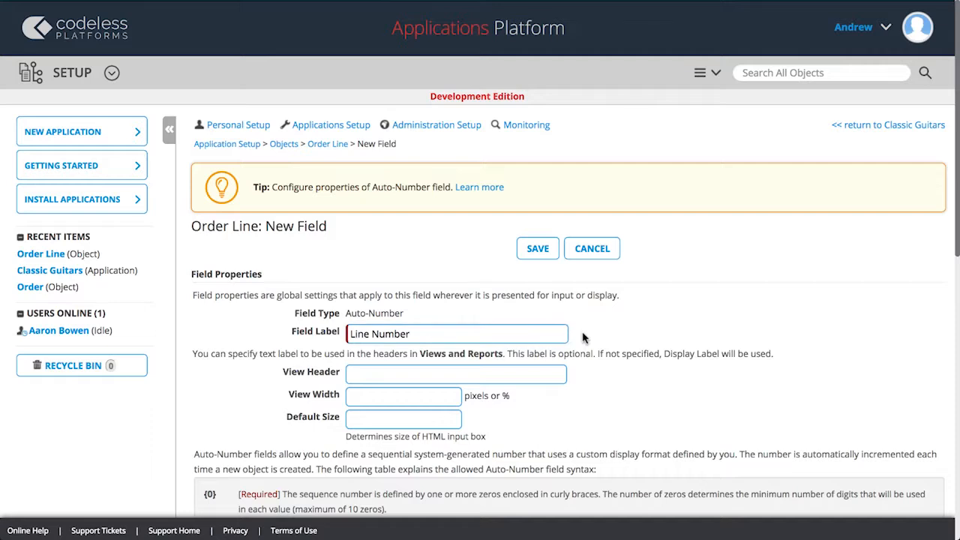
{"action": "left_click", "coordinate": [541, 376]}
{"action": "type", "text": "Li"}
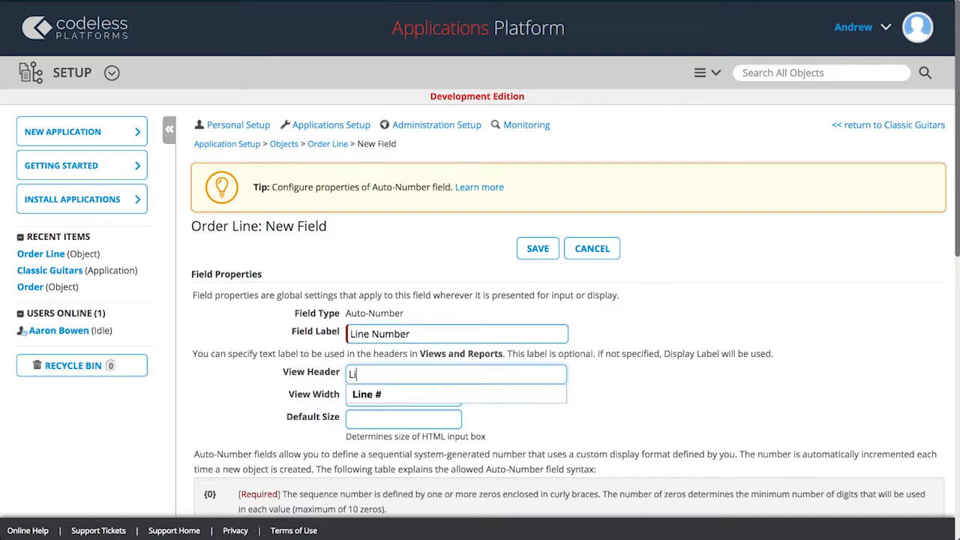
{"action": "left_click", "coordinate": [596, 380]}
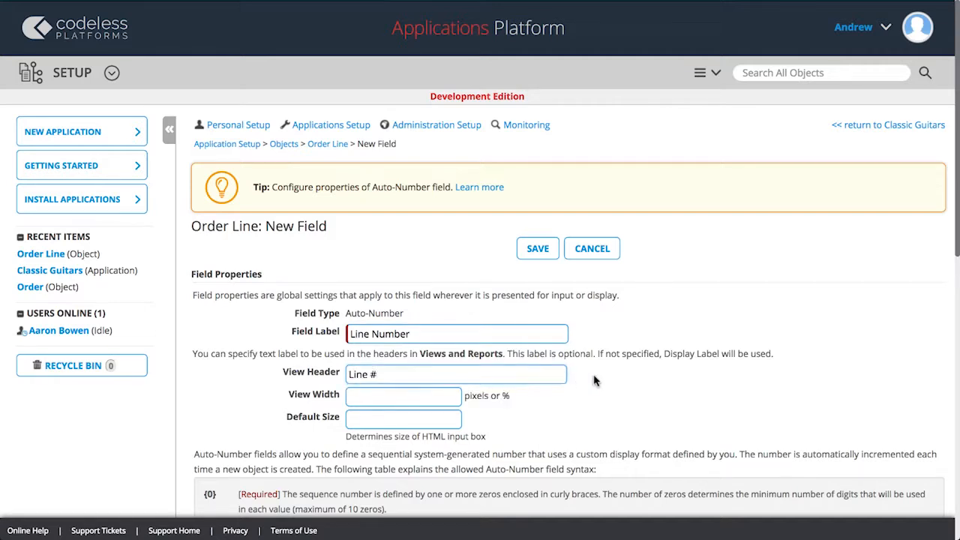
Step: Set the display format to {000000} and the starting number to 1, and turn off the restriction on duplicate values
{"action": "scroll", "coordinate": [594, 381], "scroll_direction": "down", "scroll_amount": 3}
{"action": "scroll", "coordinate": [594, 381], "scroll_direction": "down", "scroll_amount": 4}
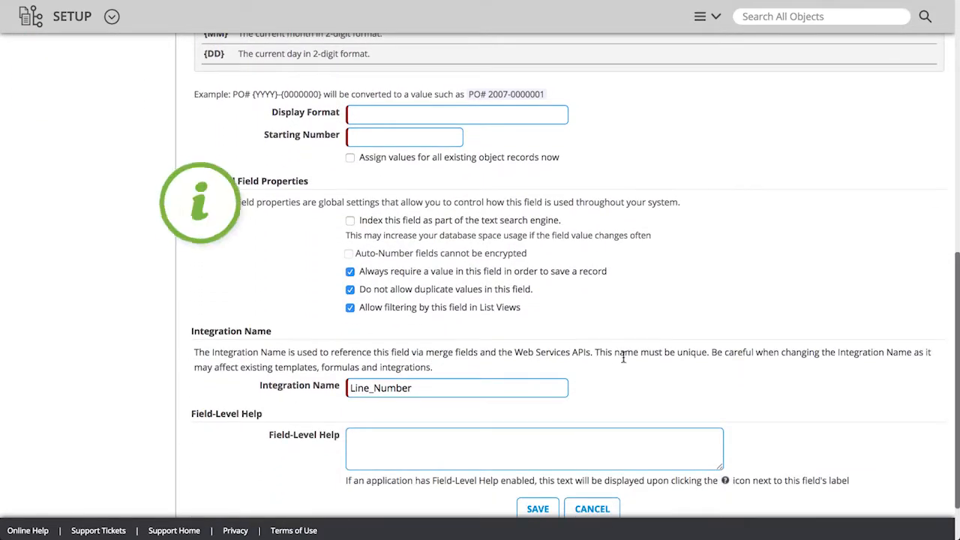
{"action": "left_click", "coordinate": [546, 114]}
{"action": "type", "text": "{"}
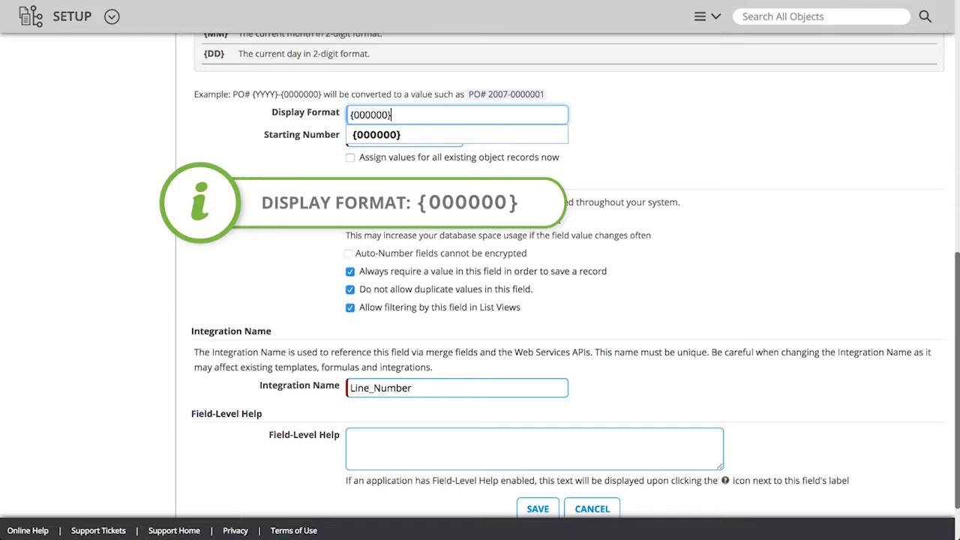
{"action": "type", "text": "000000}"}
{"action": "left_click", "coordinate": [402, 138]}
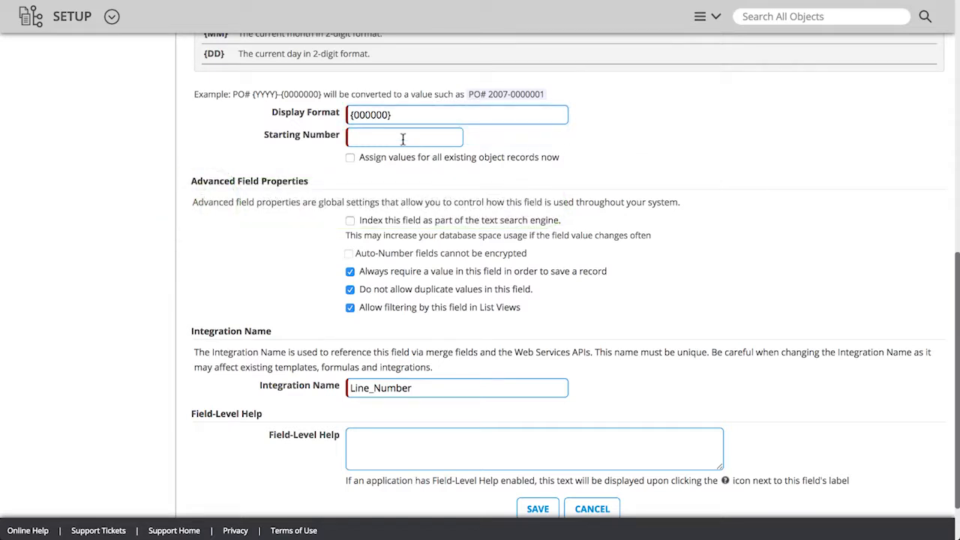
{"action": "type", "text": "1"}
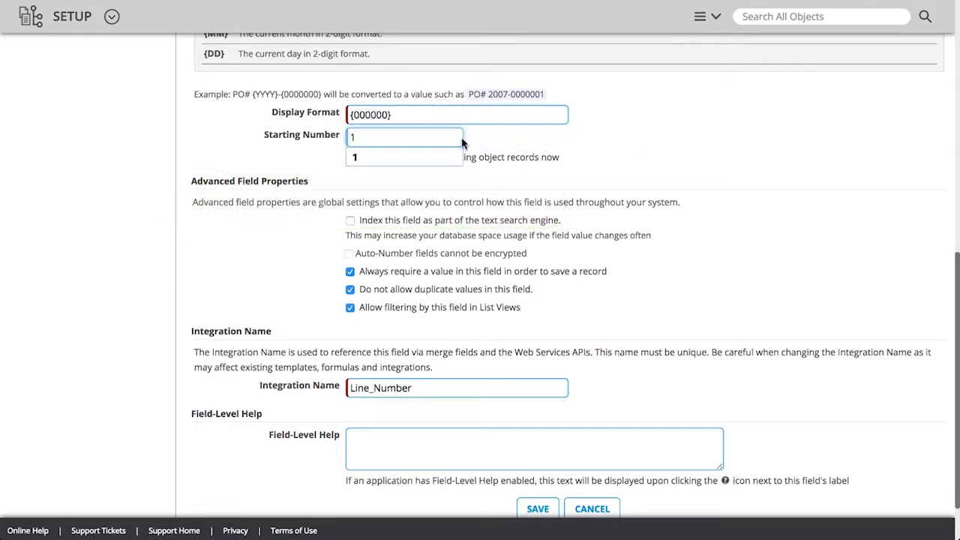
{"action": "left_click", "coordinate": [487, 142]}
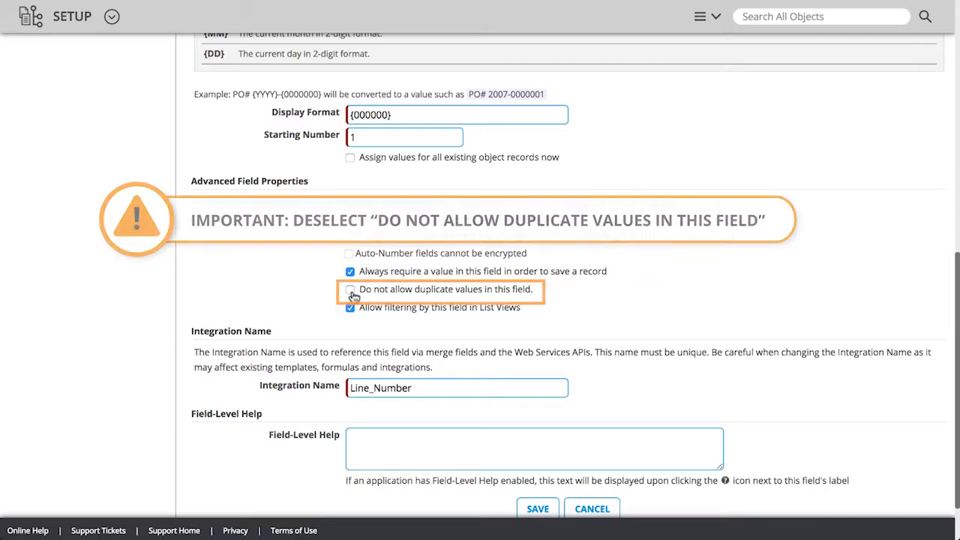
Step: Save the Line Number field, include it in the All Order Lines view, and save that while starting another new field
{"action": "scroll", "coordinate": [353, 297], "scroll_direction": "down", "scroll_amount": 2}
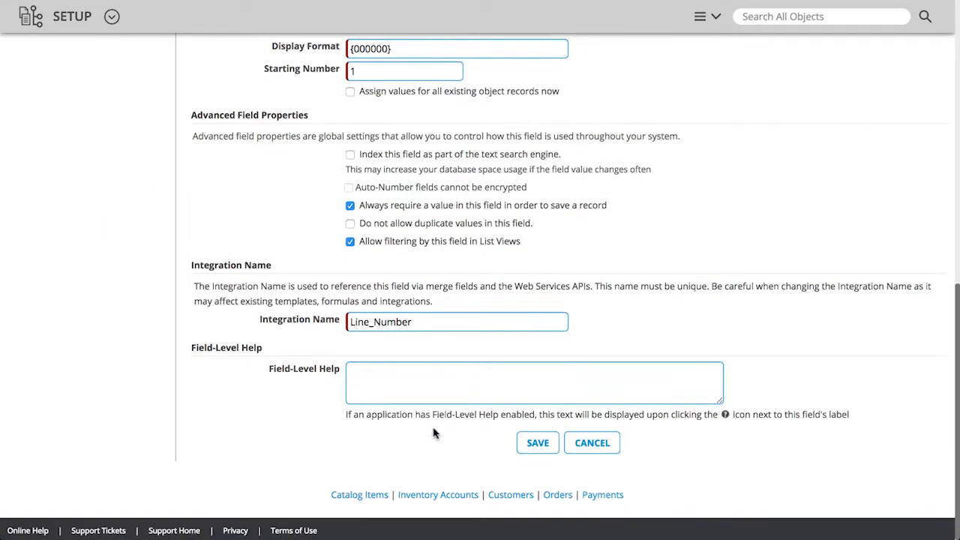
{"action": "left_click", "coordinate": [536, 443]}
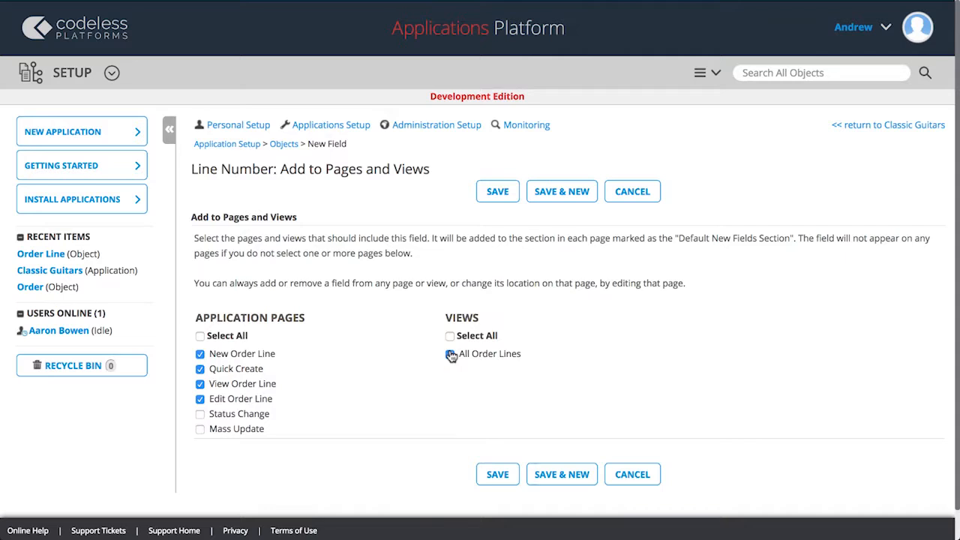
{"action": "left_click", "coordinate": [559, 196]}
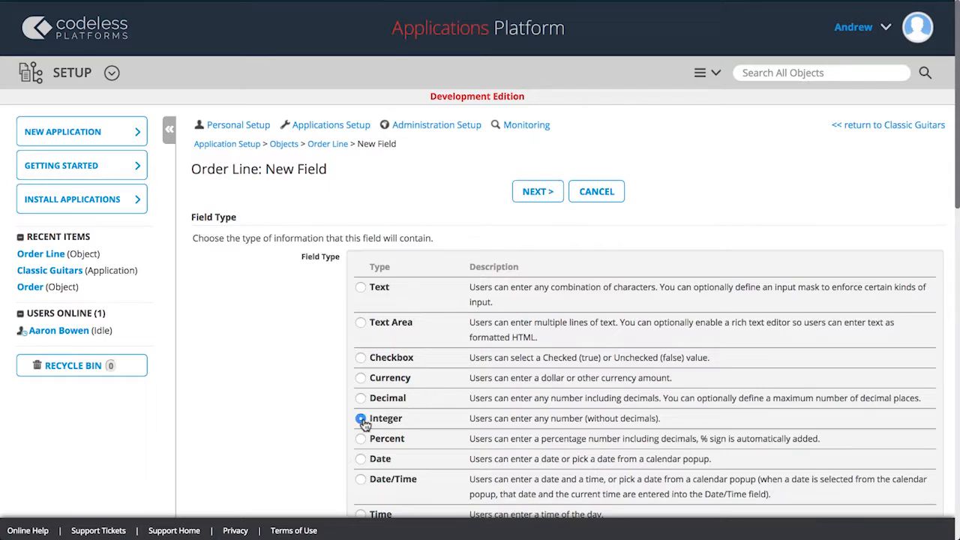
Step: Define the next Order Line field as an Integer labelled Quantity with the view header Qty
{"action": "left_click", "coordinate": [535, 197]}
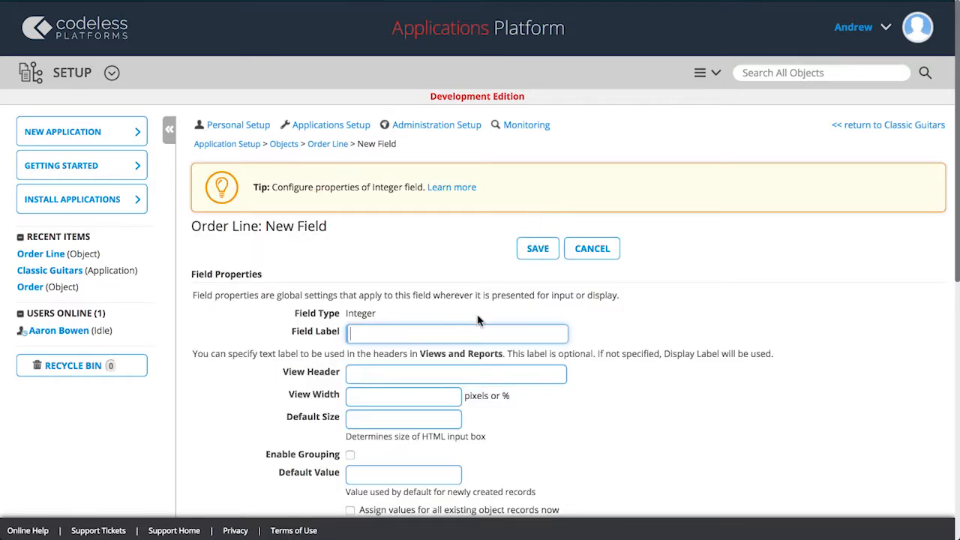
{"action": "type", "text": "Quant"}
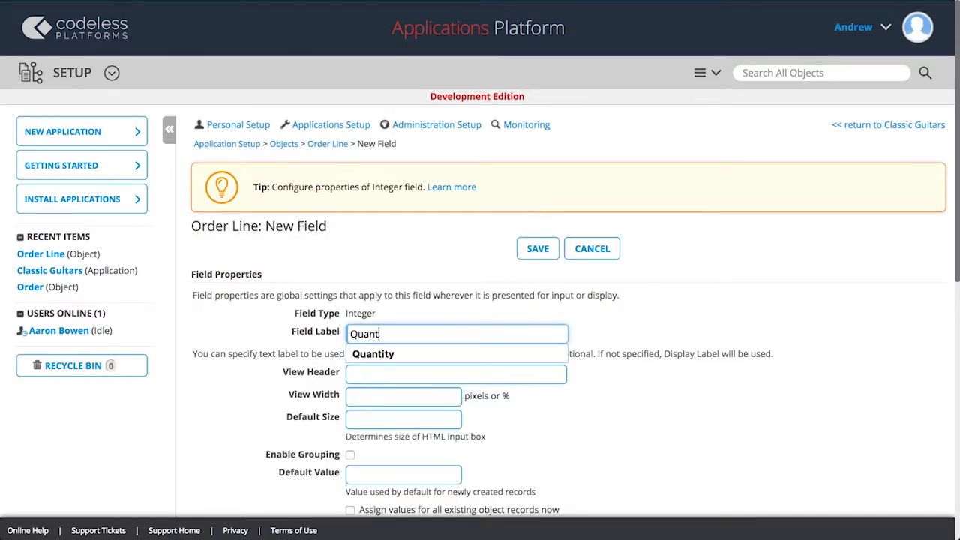
{"action": "type", "text": "ity"}
{"action": "left_click", "coordinate": [579, 334]}
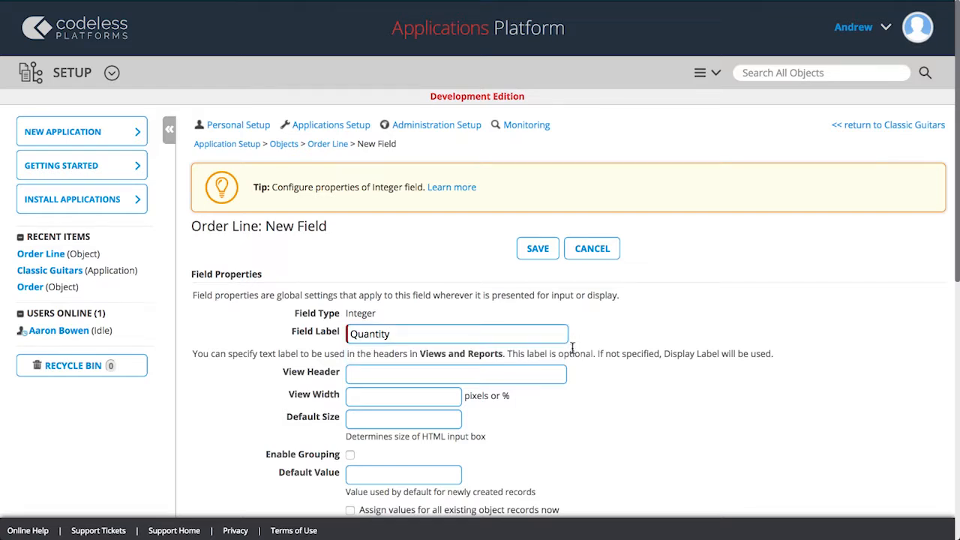
{"action": "left_click", "coordinate": [510, 372]}
{"action": "type", "text": "Qty"}
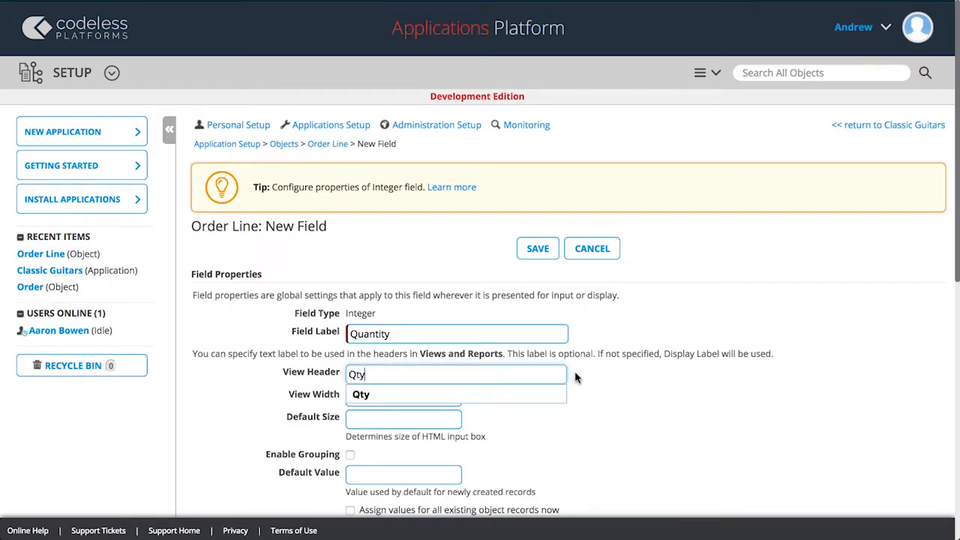
Step: Set the Quantity field's default value and minimum value to 0 and save the field properties
{"action": "left_click", "coordinate": [575, 377]}
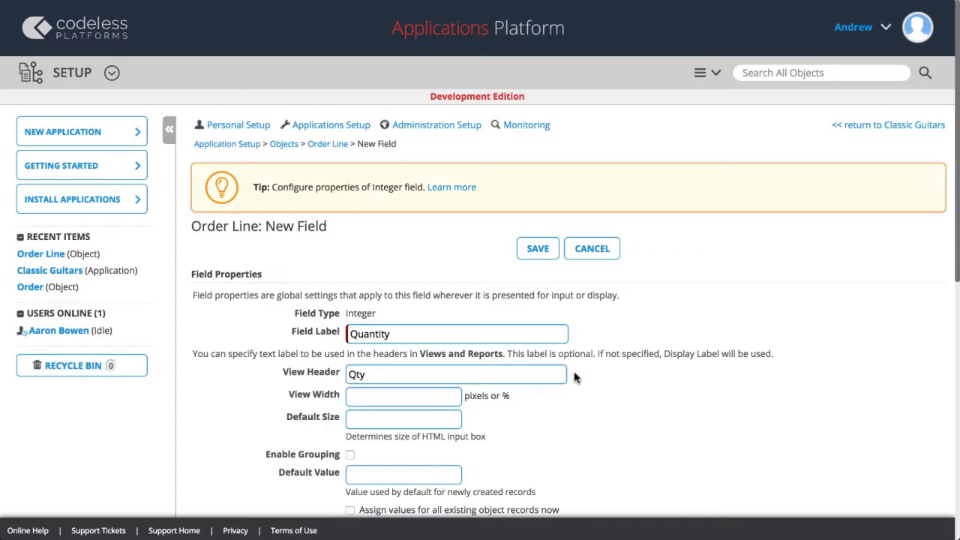
{"action": "left_click", "coordinate": [398, 475]}
{"action": "type", "text": "0"}
{"action": "left_click", "coordinate": [483, 481]}
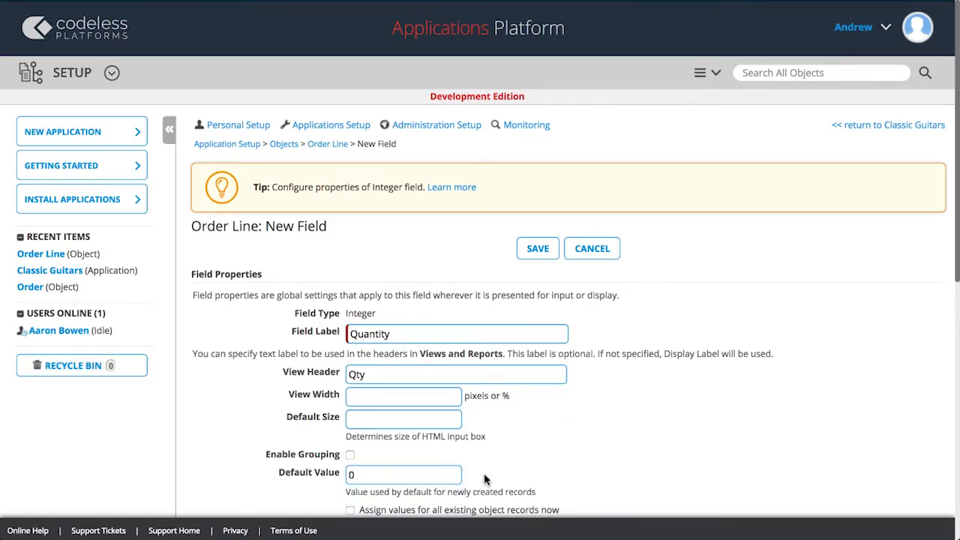
{"action": "scroll", "coordinate": [485, 479], "scroll_direction": "down", "scroll_amount": 2}
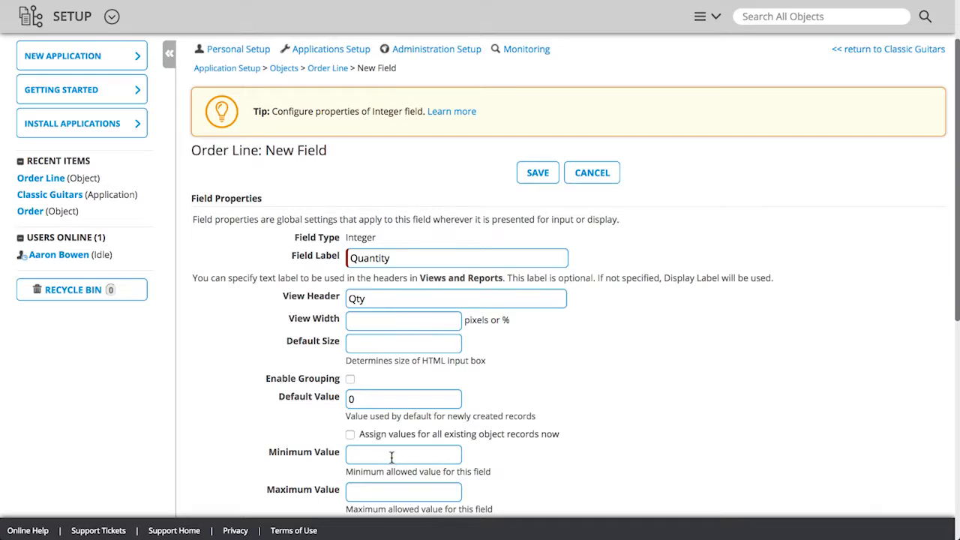
{"action": "left_click", "coordinate": [391, 457]}
{"action": "type", "text": "0"}
{"action": "left_click", "coordinate": [488, 461]}
{"action": "left_click", "coordinate": [525, 174]}
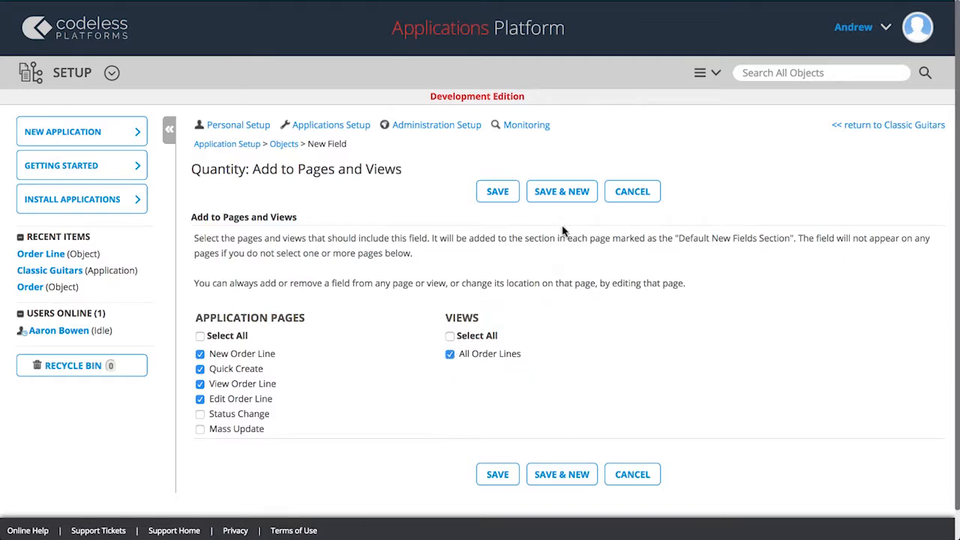
Step: Save Quantity to the selected pages and the All Order Lines view, and start a new Currency field labelled Price
{"action": "left_click", "coordinate": [565, 198]}
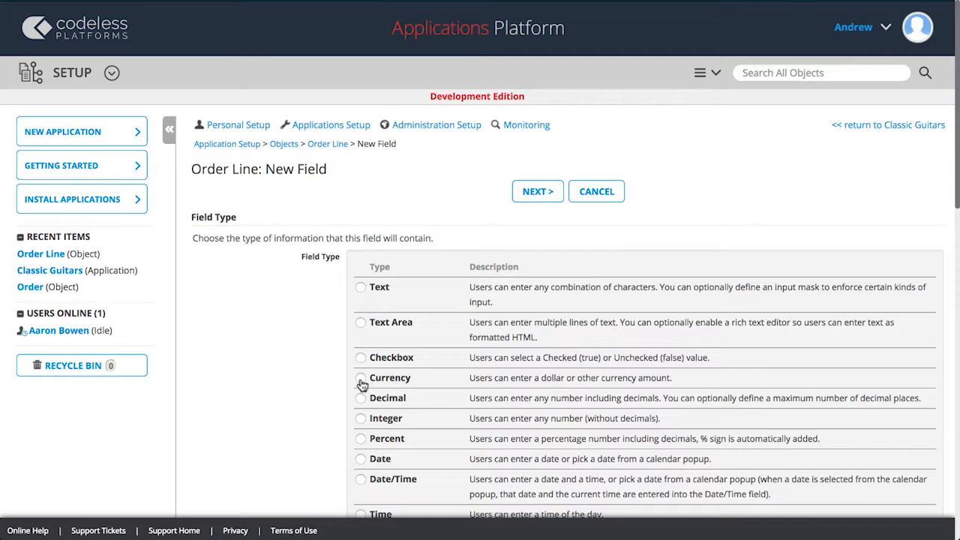
{"action": "left_click", "coordinate": [538, 196]}
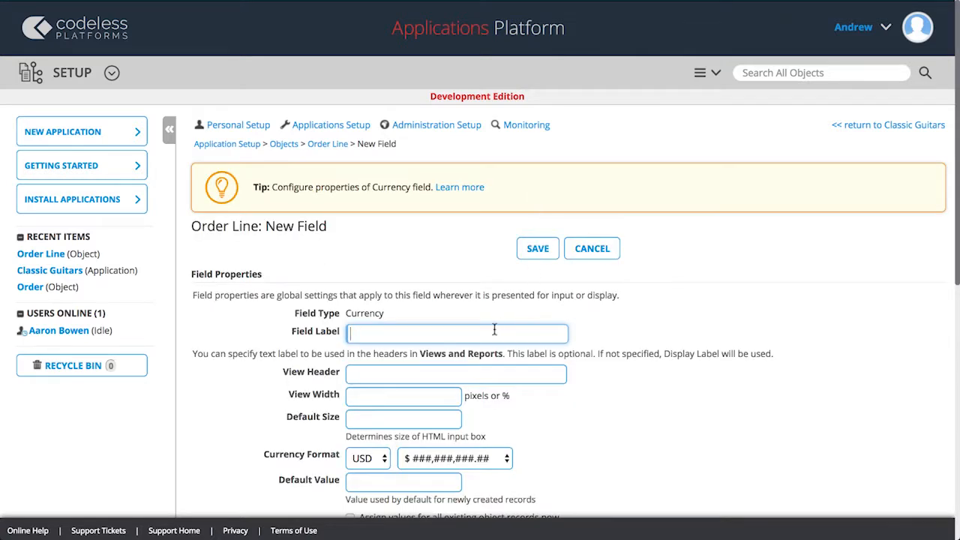
{"action": "type", "text": "Price"}
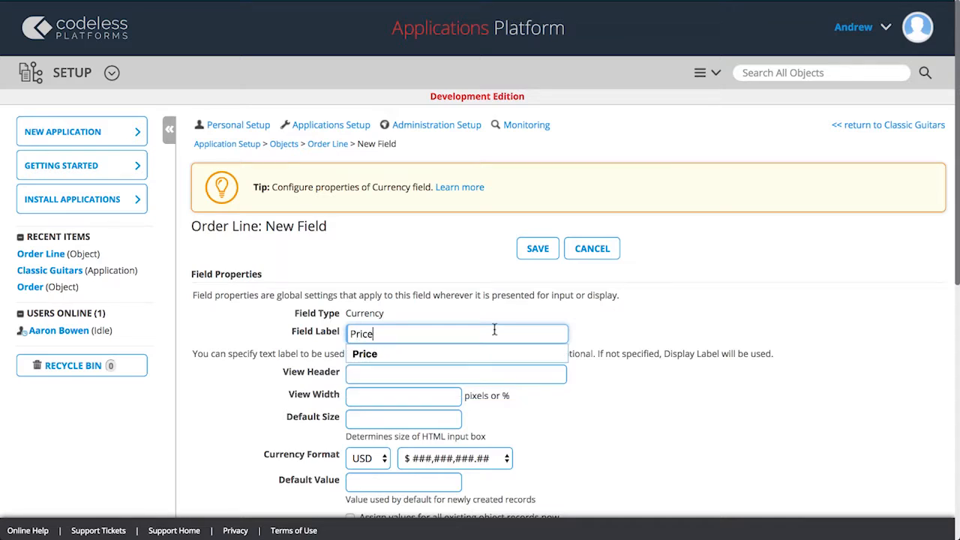
{"action": "left_click", "coordinate": [581, 334]}
Step: Set the Price field's default value to 0, save it, and include it in the All Order Lines view
{"action": "scroll", "coordinate": [581, 334], "scroll_direction": "down", "scroll_amount": 3}
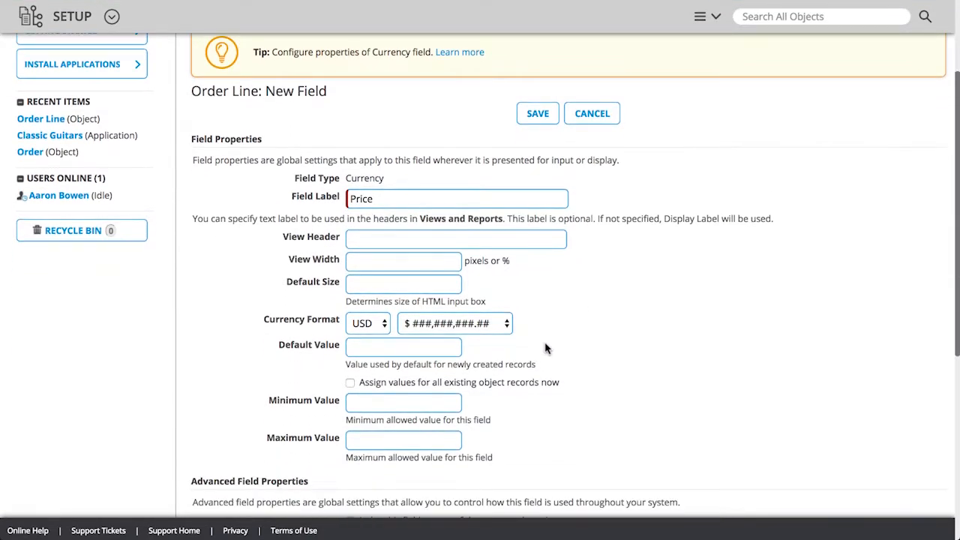
{"action": "left_click", "coordinate": [407, 347]}
{"action": "type", "text": "0"}
{"action": "left_click", "coordinate": [465, 353]}
{"action": "left_click", "coordinate": [539, 115]}
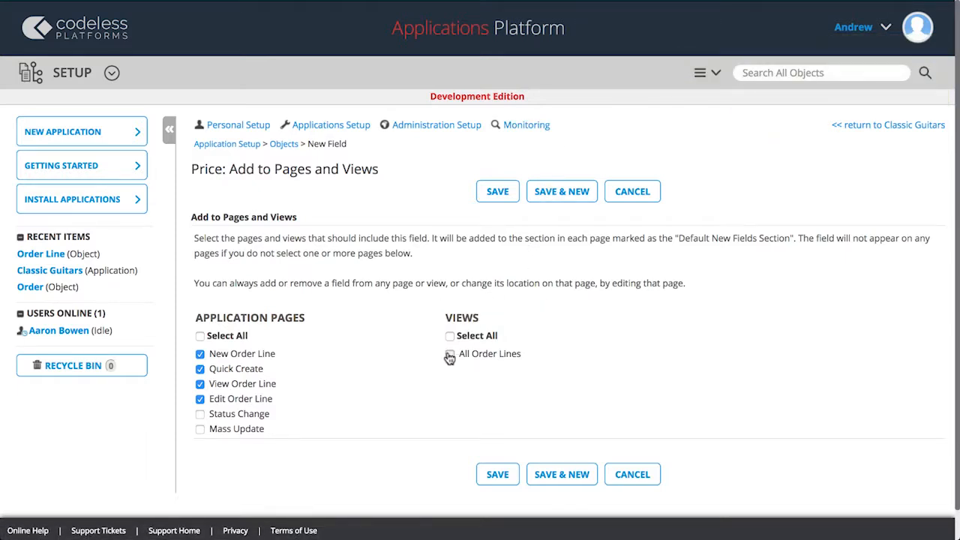
{"action": "left_click", "coordinate": [489, 195]}
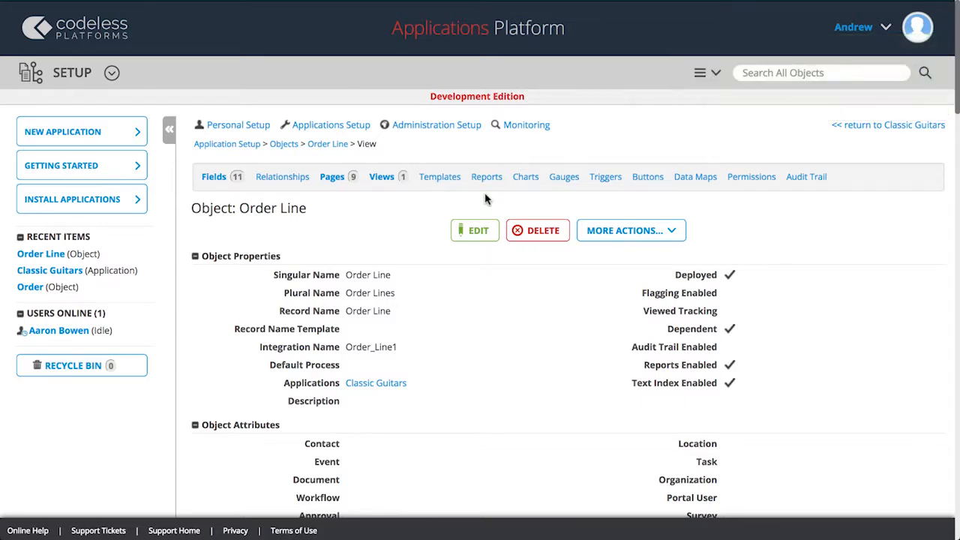
Step: Return to the Classic Guitars application and open its Order Line object from the application settings
{"action": "left_click", "coordinate": [881, 125]}
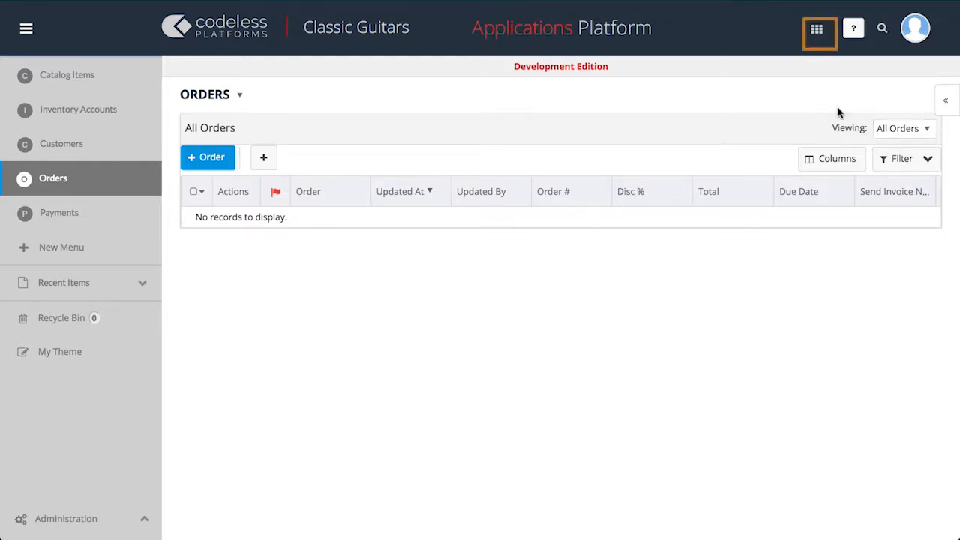
{"action": "left_click", "coordinate": [817, 34]}
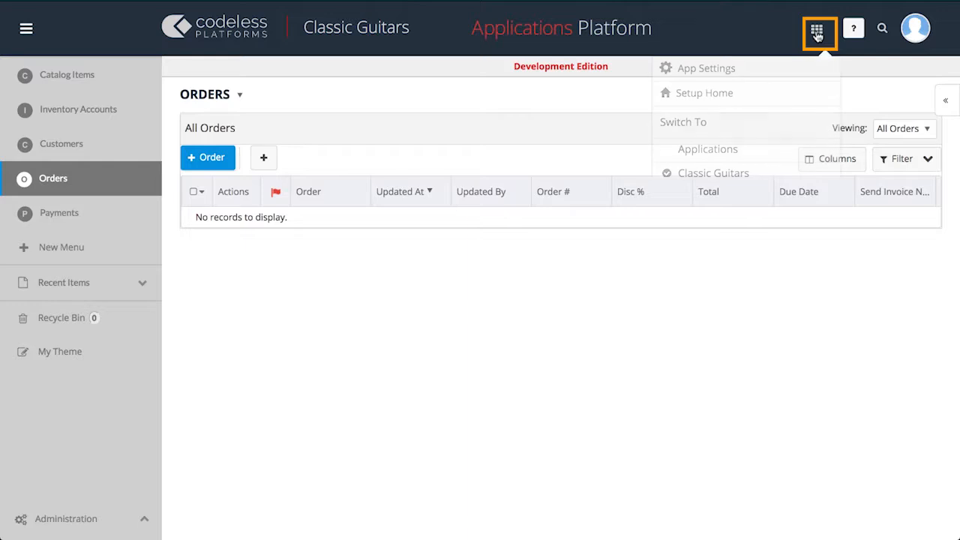
{"action": "left_click", "coordinate": [762, 75]}
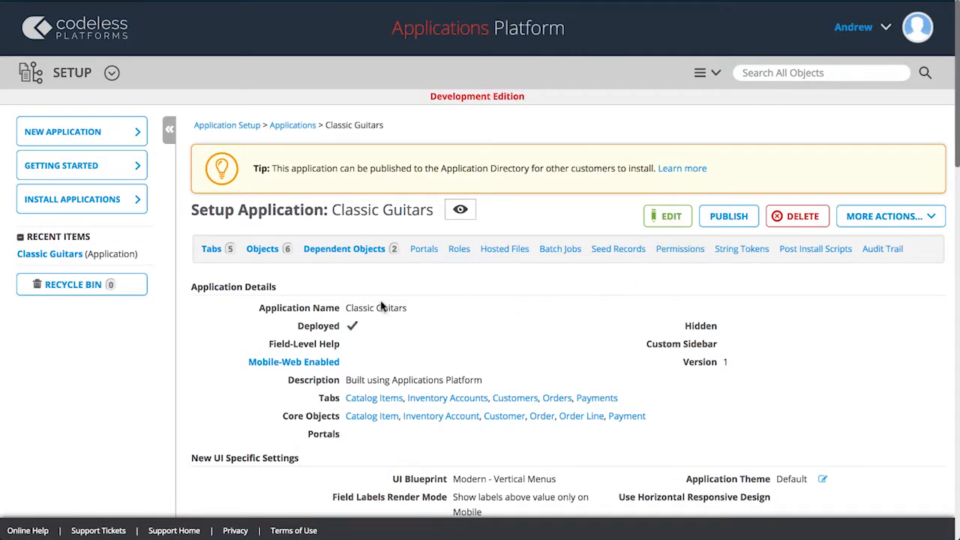
{"action": "left_click", "coordinate": [273, 255]}
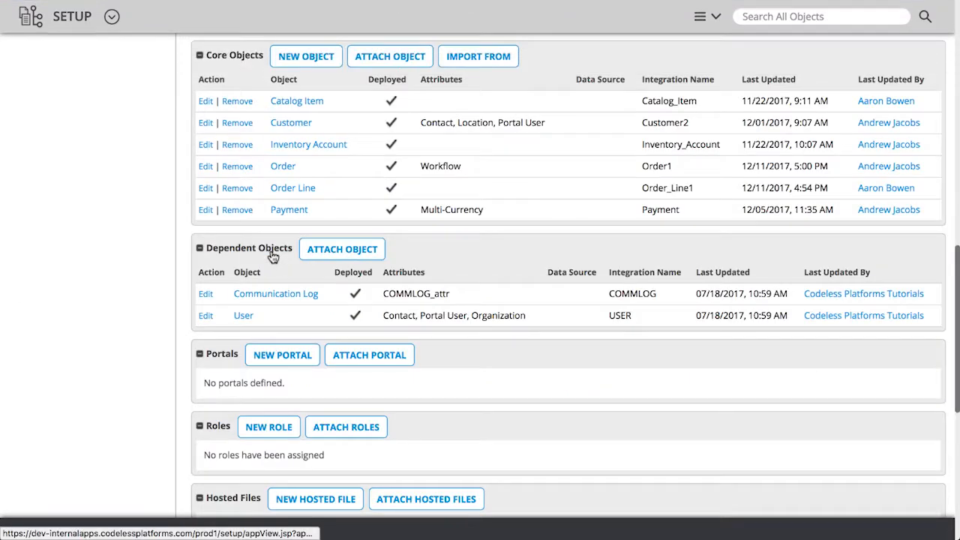
{"action": "left_click", "coordinate": [292, 189]}
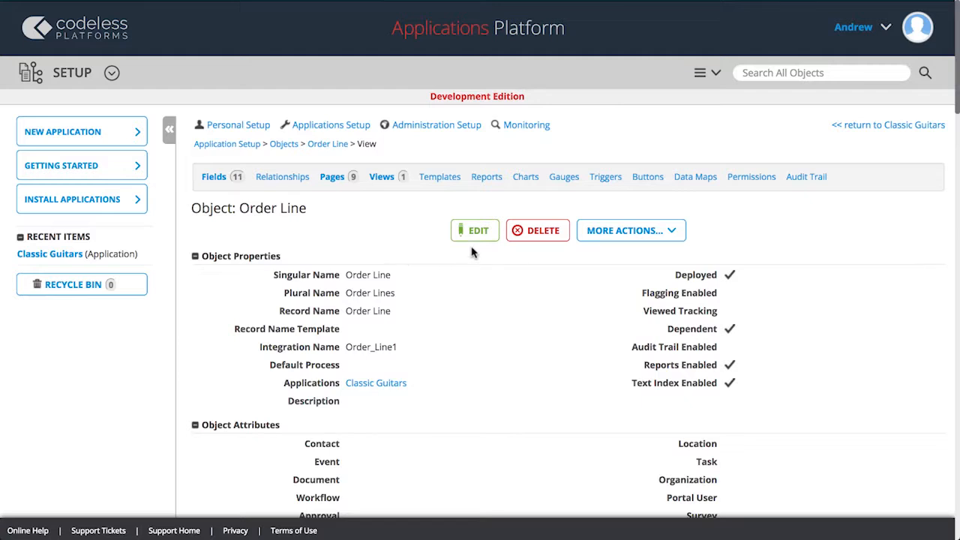
Step: Edit the Order Line object and set its record name template to the Line Number merge token {!Line_Number}
{"action": "left_click", "coordinate": [484, 233]}
{"action": "scroll", "coordinate": [486, 235], "scroll_direction": "down", "scroll_amount": 5}
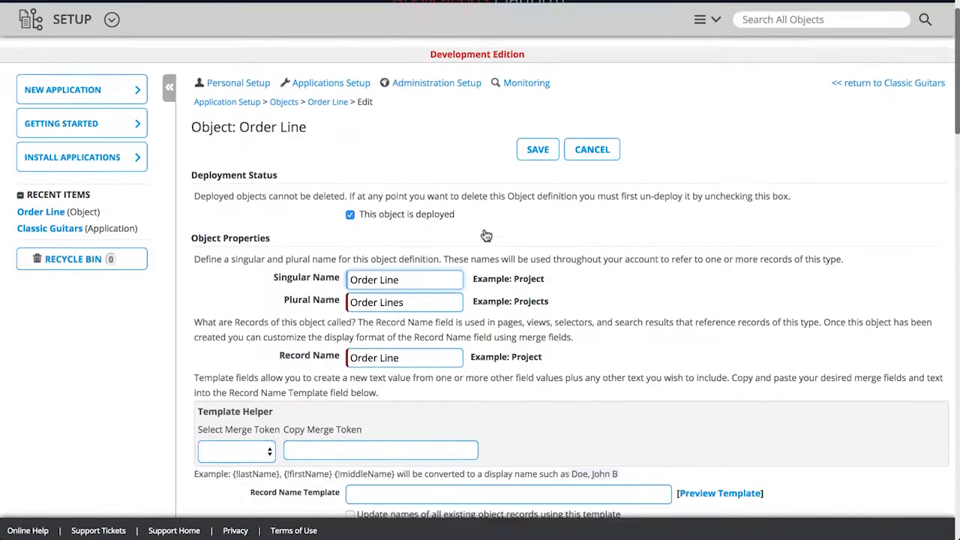
{"action": "scroll", "coordinate": [486, 236], "scroll_direction": "down", "scroll_amount": 3}
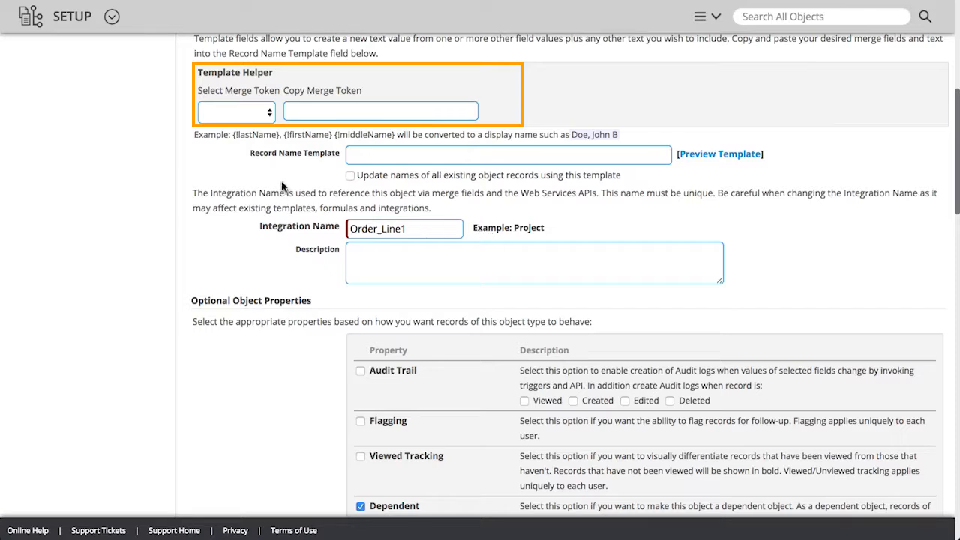
{"action": "left_click", "coordinate": [270, 117]}
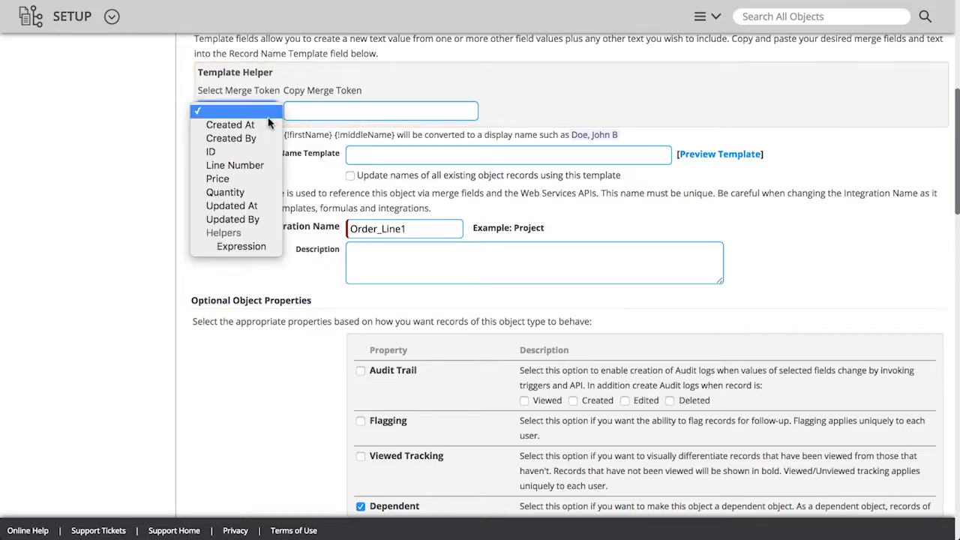
{"action": "left_click", "coordinate": [265, 165]}
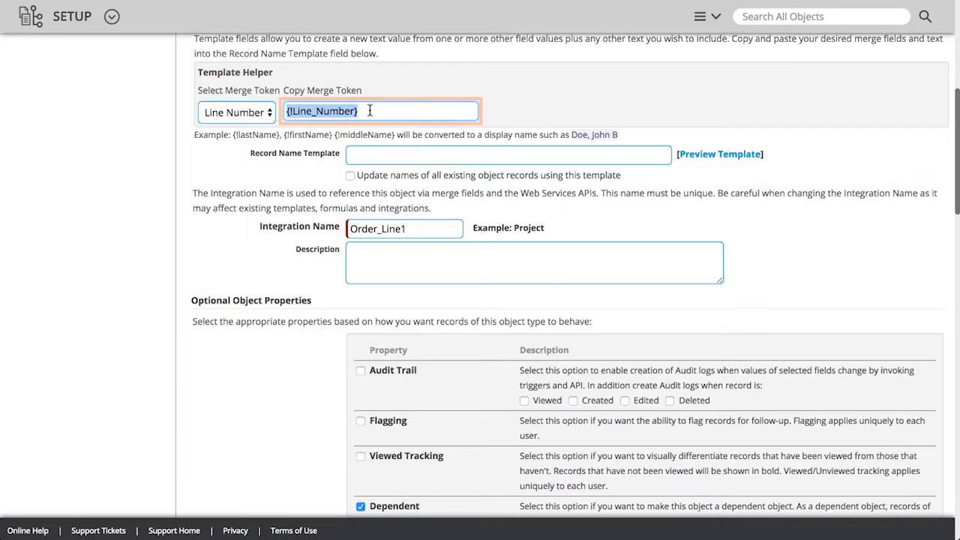
{"action": "left_click", "coordinate": [425, 153]}
{"action": "key", "text": "ctrl+v"}
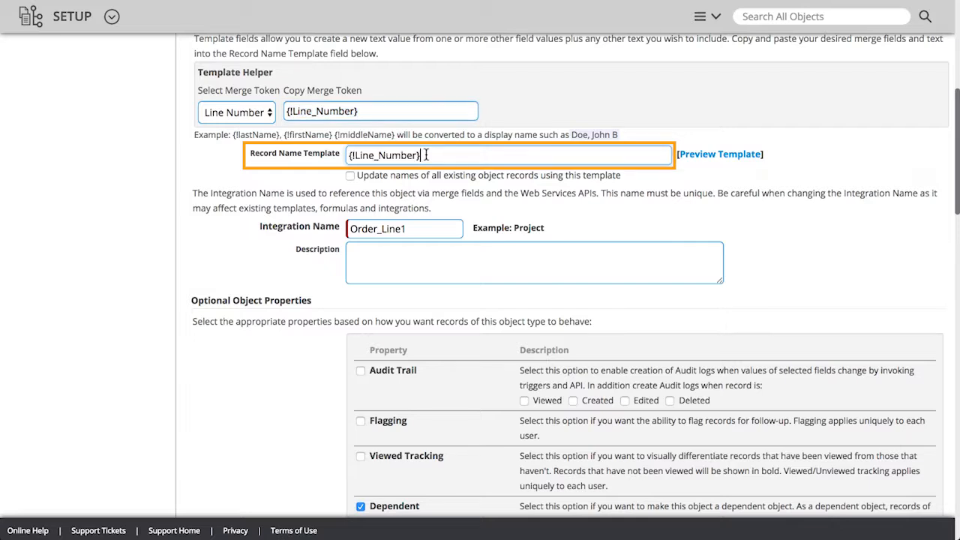
Step: Save the Order Line object definition and return to the Classic Guitars application
{"action": "scroll", "coordinate": [425, 154], "scroll_direction": "down", "scroll_amount": 10}
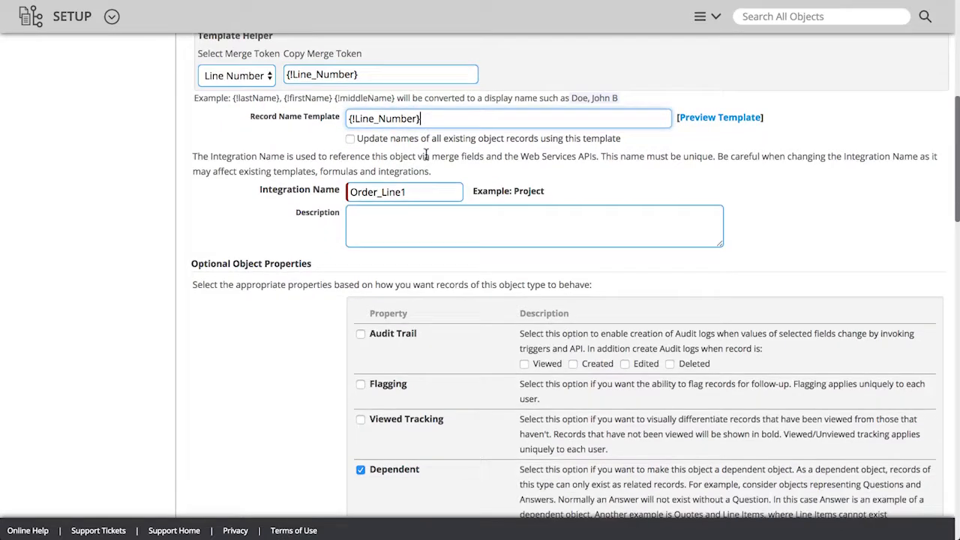
{"action": "scroll", "coordinate": [425, 154], "scroll_direction": "down", "scroll_amount": 10}
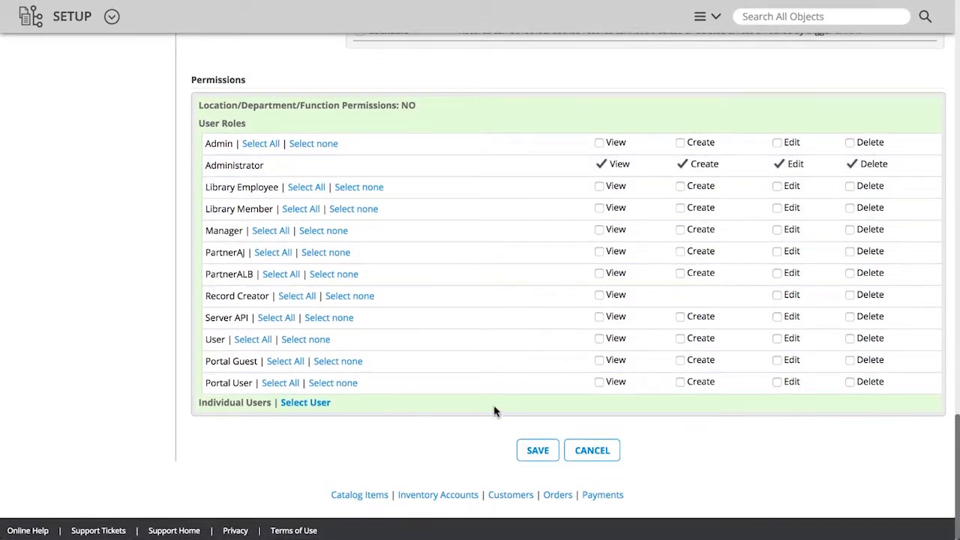
{"action": "left_click", "coordinate": [526, 450]}
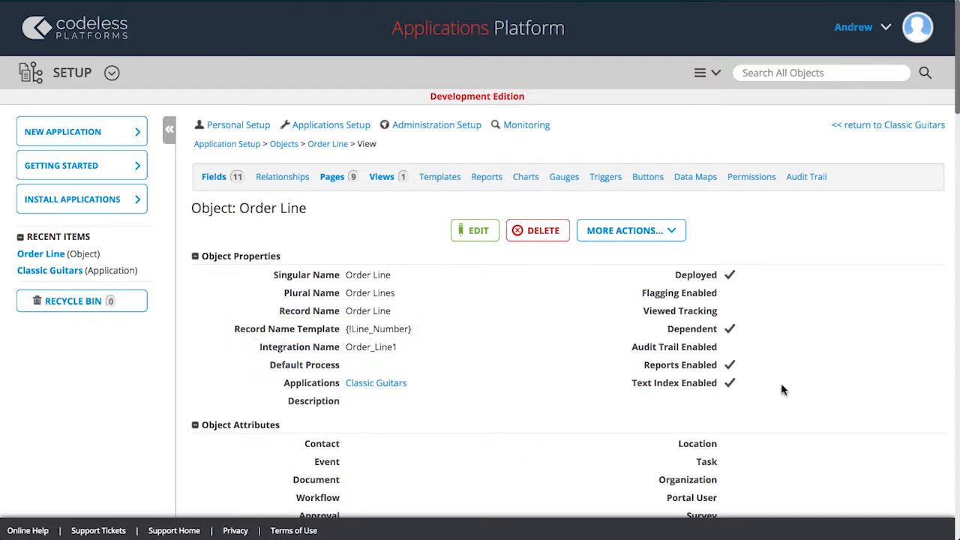
{"action": "left_click", "coordinate": [879, 128]}
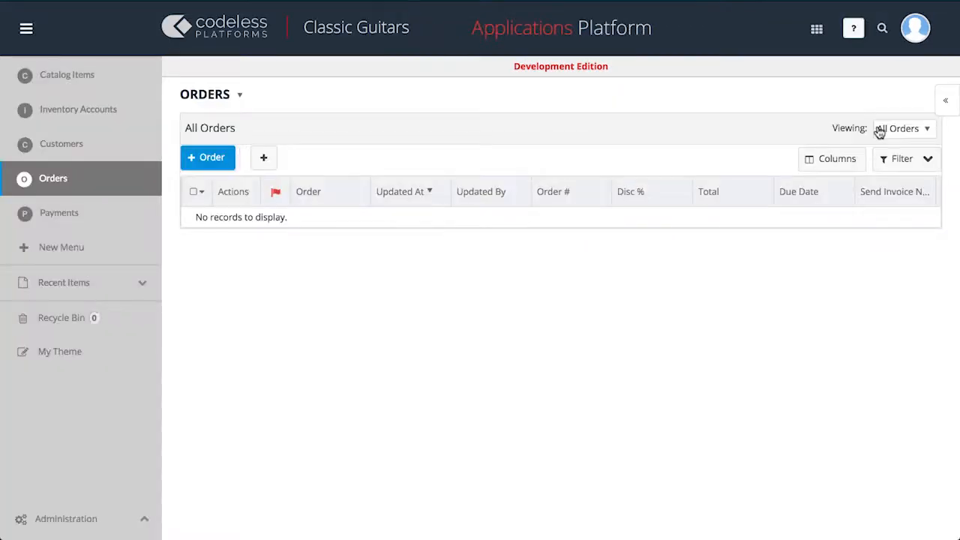